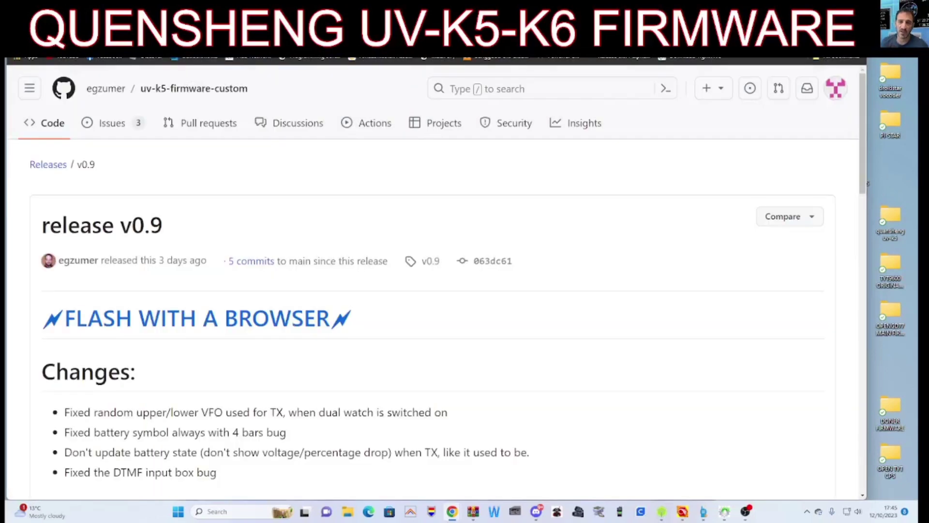
Download the UV-K5 Firmware package from the Quansheng UV-K5 product page and open the firmware folder inside the downloaded archive
scroll(487, 216, "down", 5)
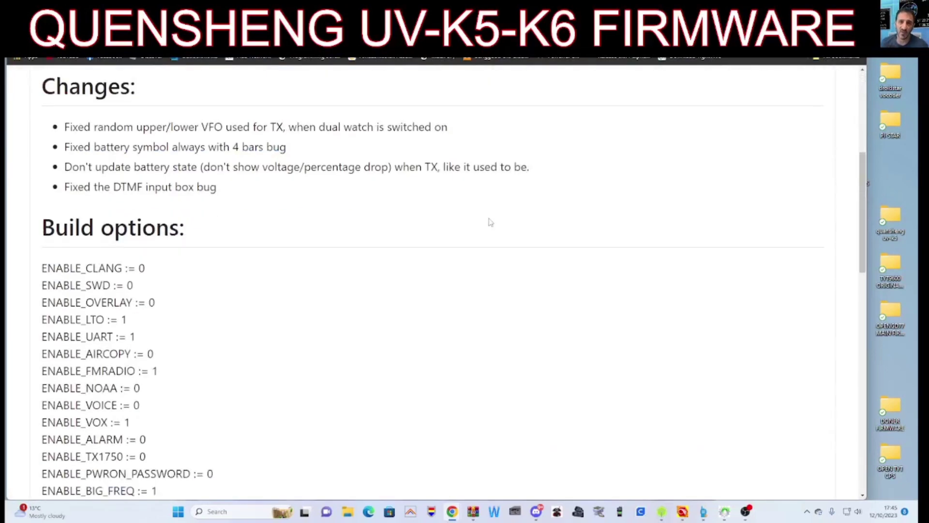
scroll(489, 222, "up", 5)
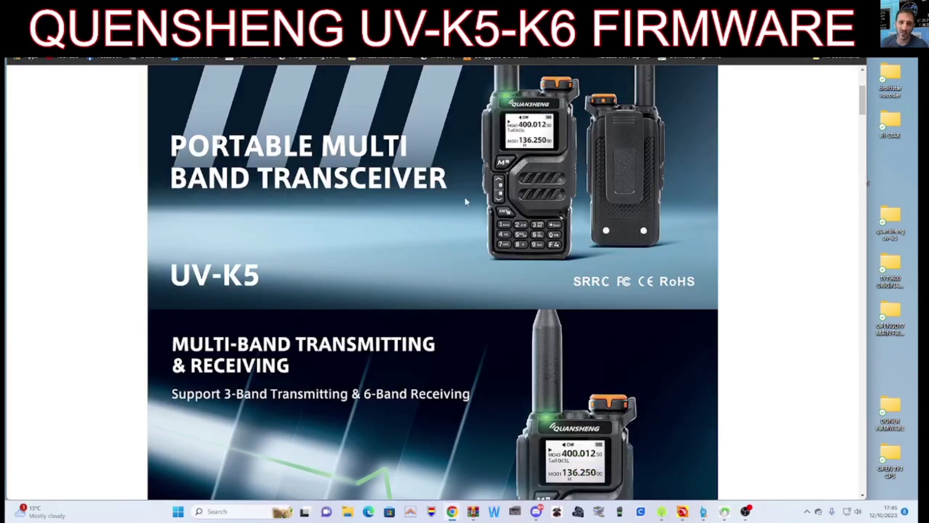
scroll(462, 198, "up", 4)
scroll(464, 200, "down", 3)
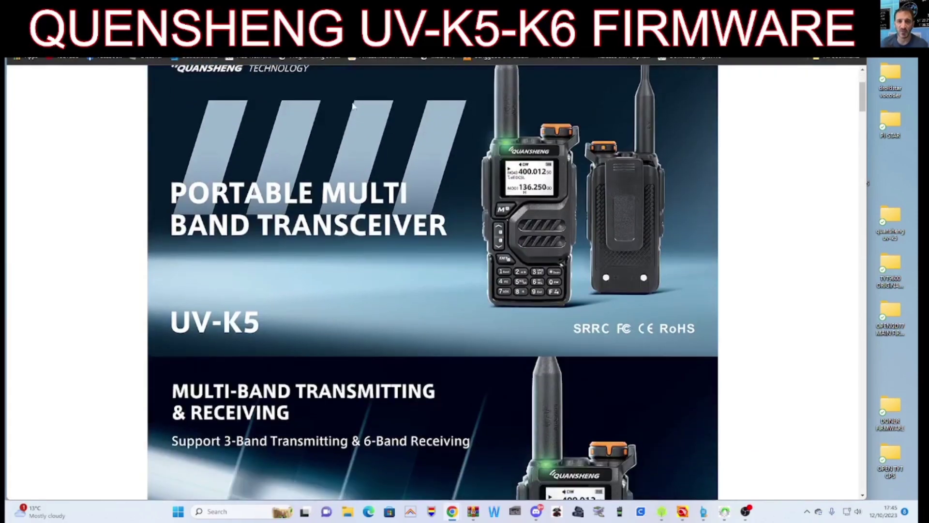
scroll(478, 259, "down", 3)
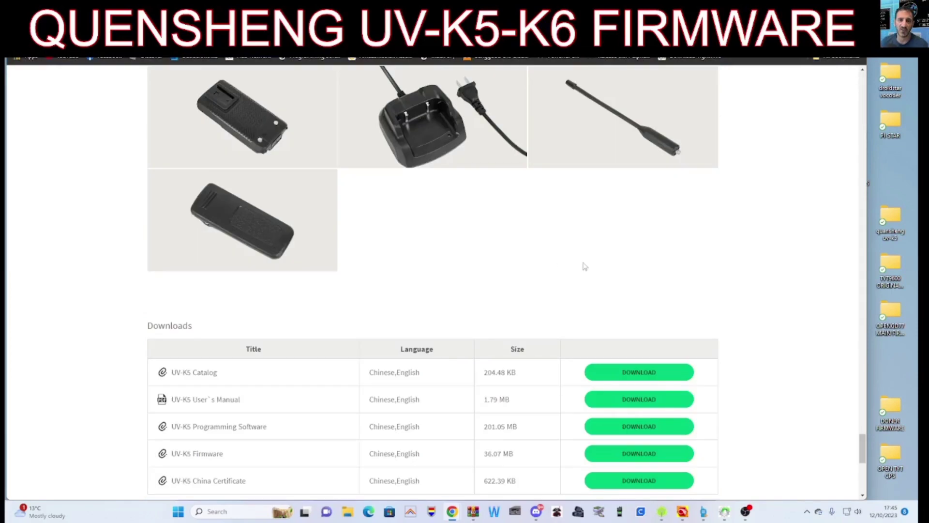
scroll(332, 338, "down", 2)
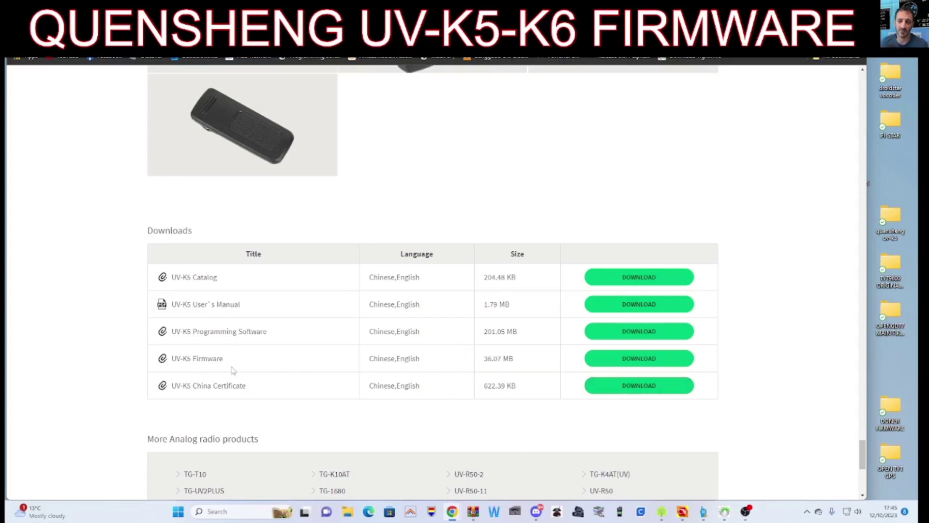
left_click(636, 359)
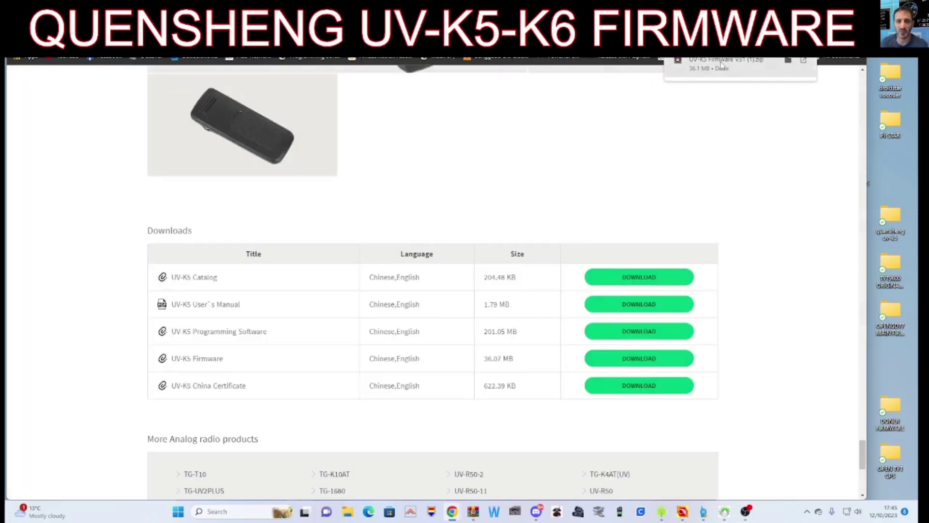
left_click(726, 64)
double_click(146, 178)
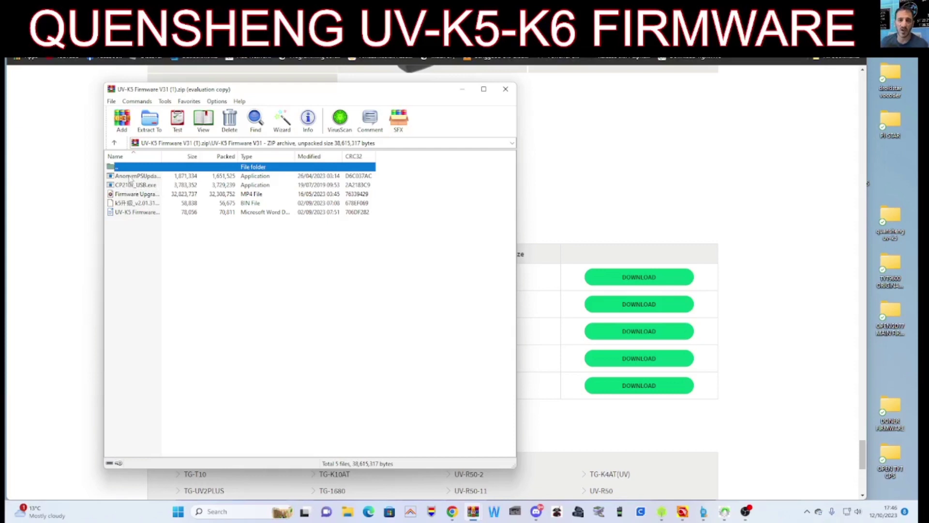
Install Portable Radio Update Tools 1.1.12 from the archive, accepting the license agreement and keeping the default installation folder
double_click(139, 177)
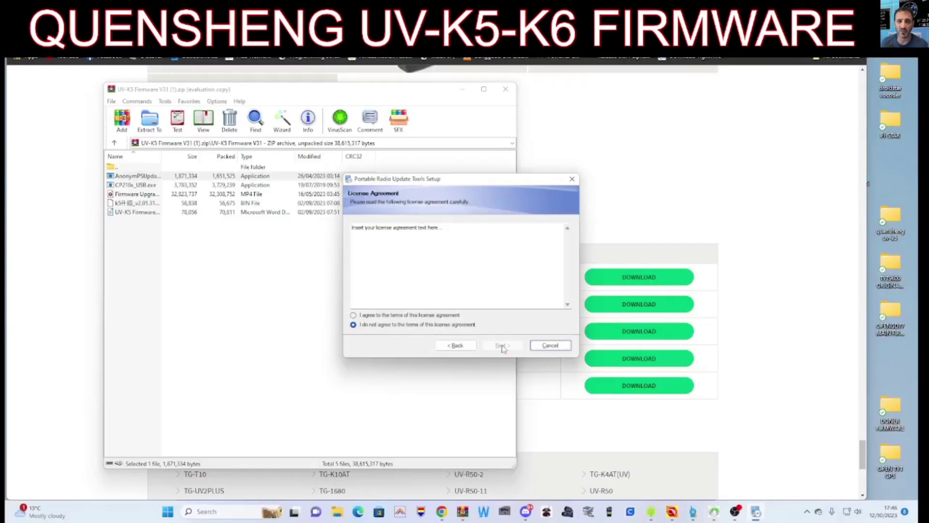
left_click(368, 315)
left_click(506, 346)
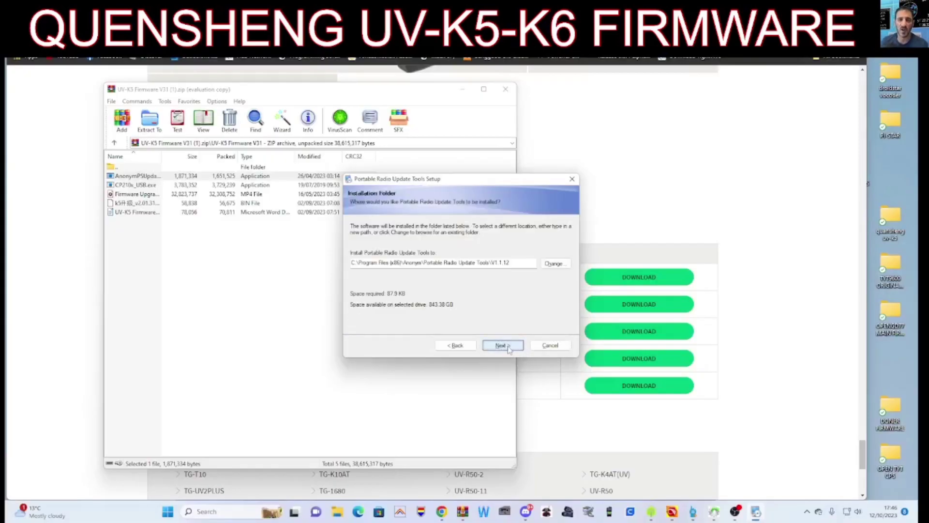
left_click(503, 345)
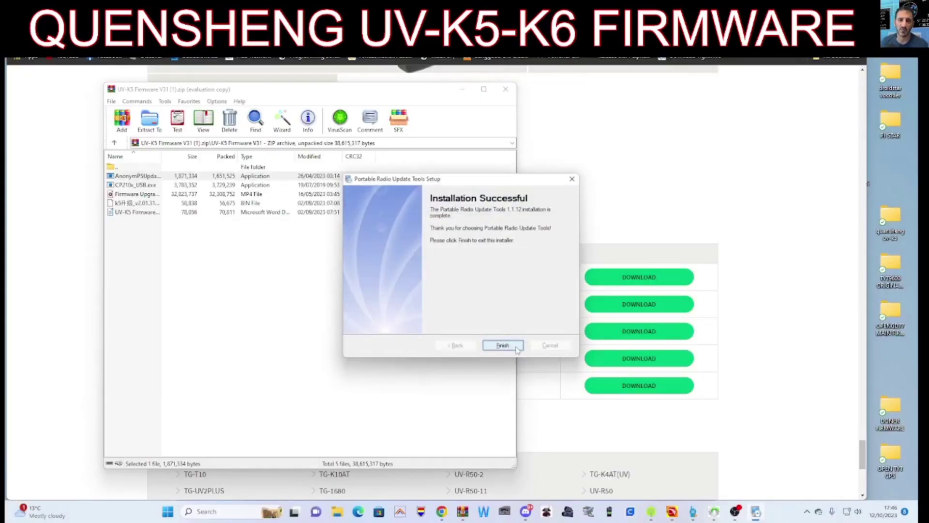
left_click(503, 345)
Switch to the running Portable radio update tools, dismiss its message and move the window over the archive
left_click(725, 512)
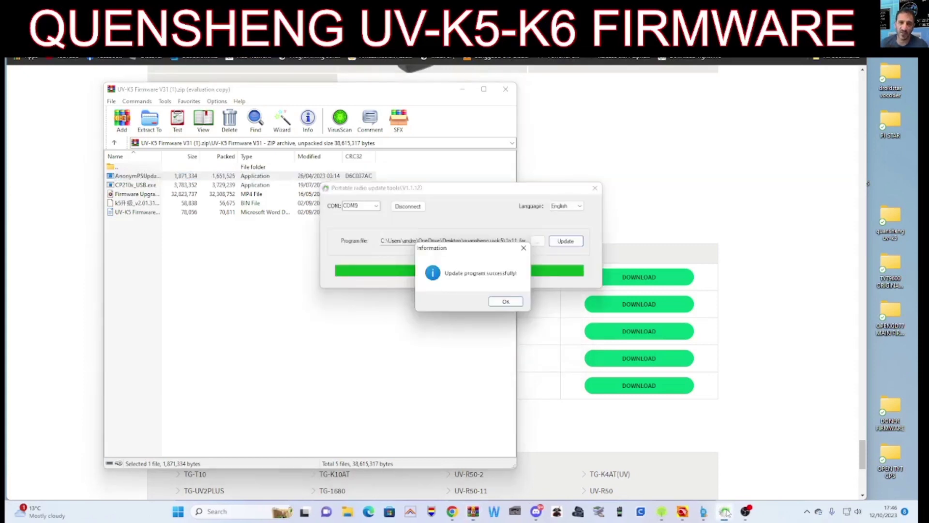
left_click(517, 302)
left_click_drag(472, 193, 395, 196)
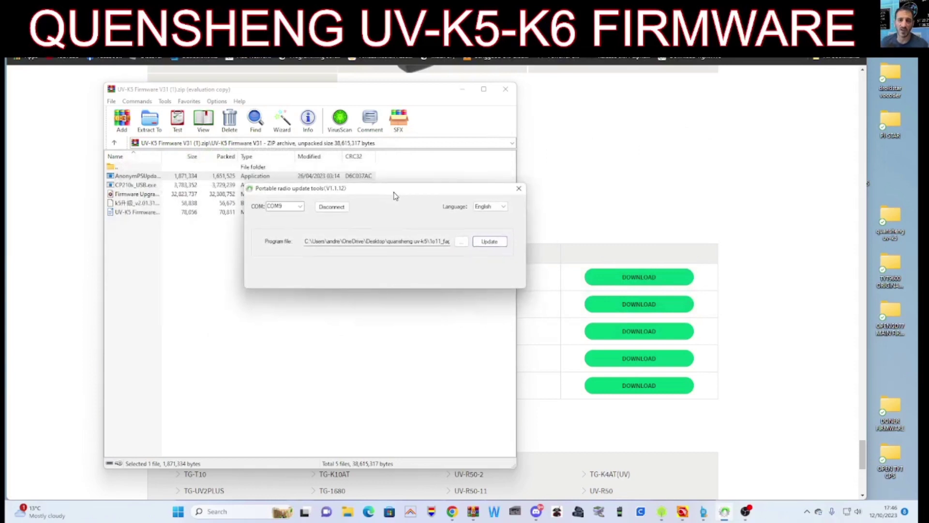
Look up the COM port of the USB-SERIAL CH340 cable in Device Manager and close it
right_click(175, 515)
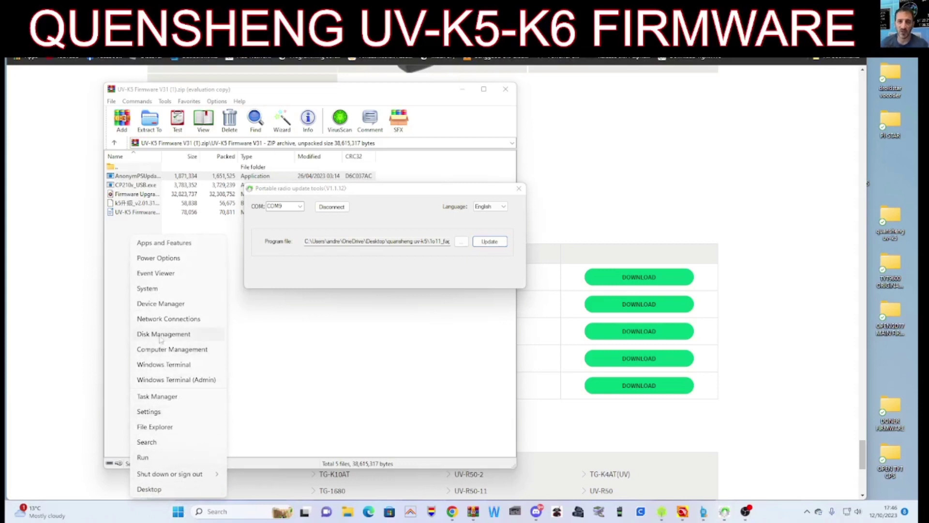
left_click(159, 303)
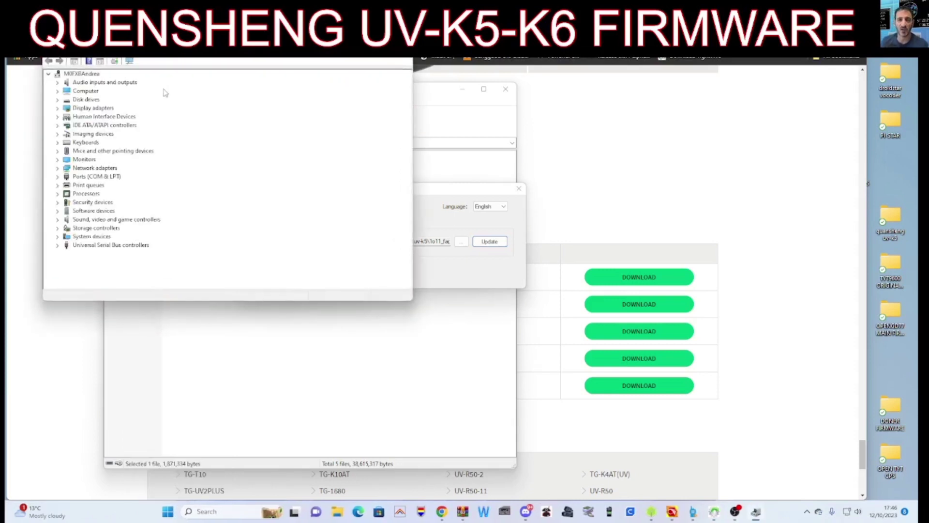
double_click(93, 177)
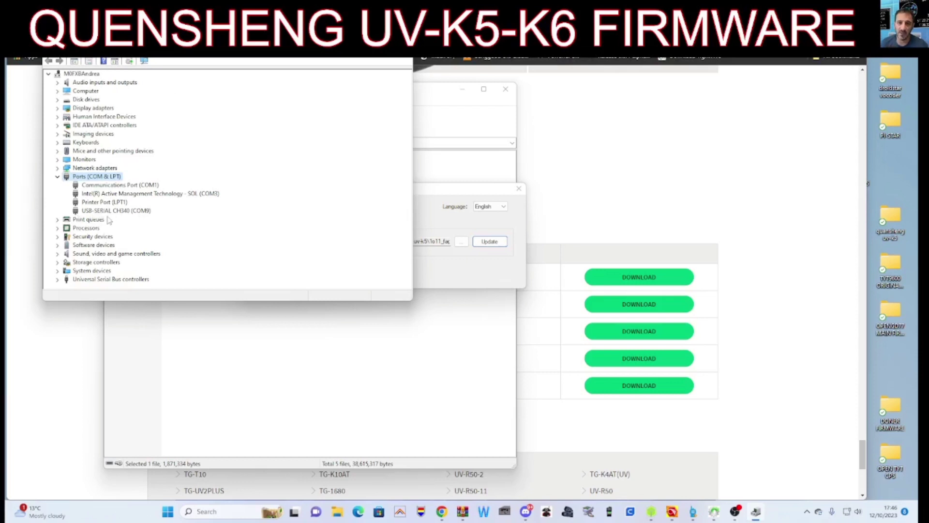
left_click(357, 39)
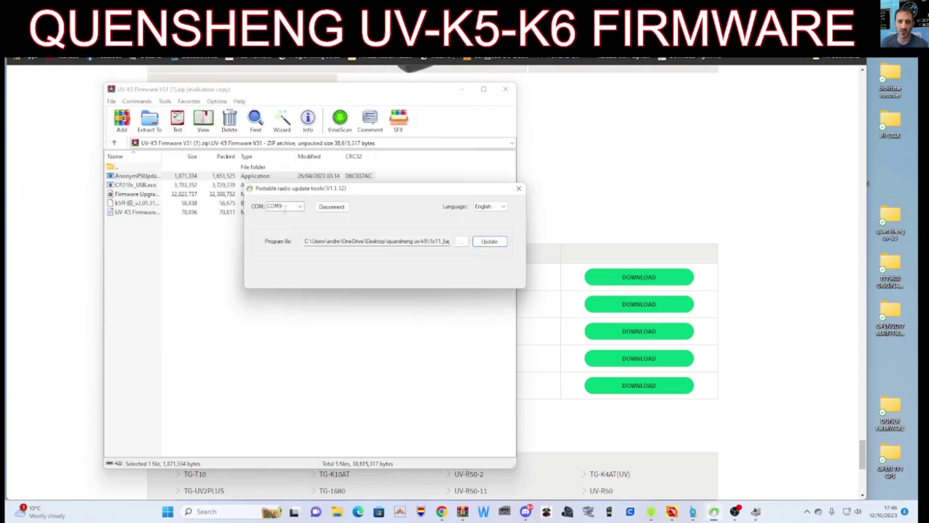
Use COM9 as the update tool's connection port
left_click(300, 206)
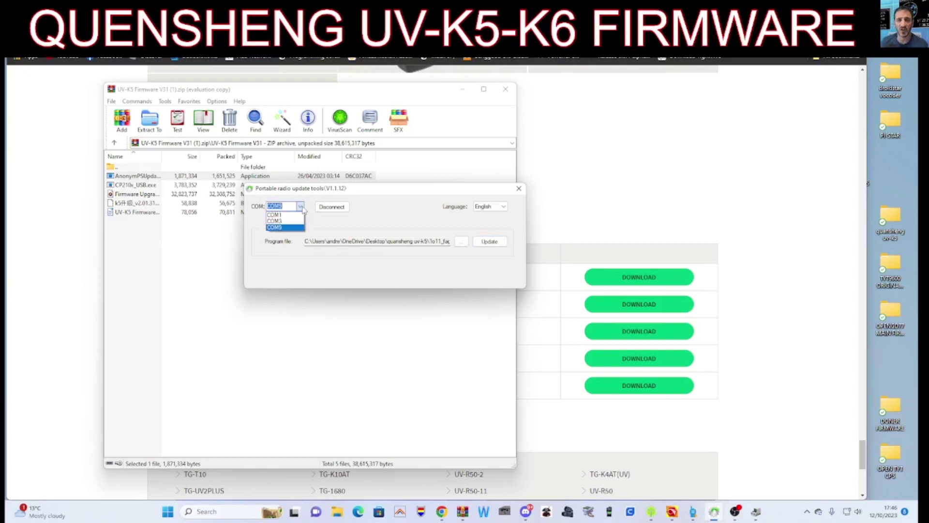
left_click(300, 206)
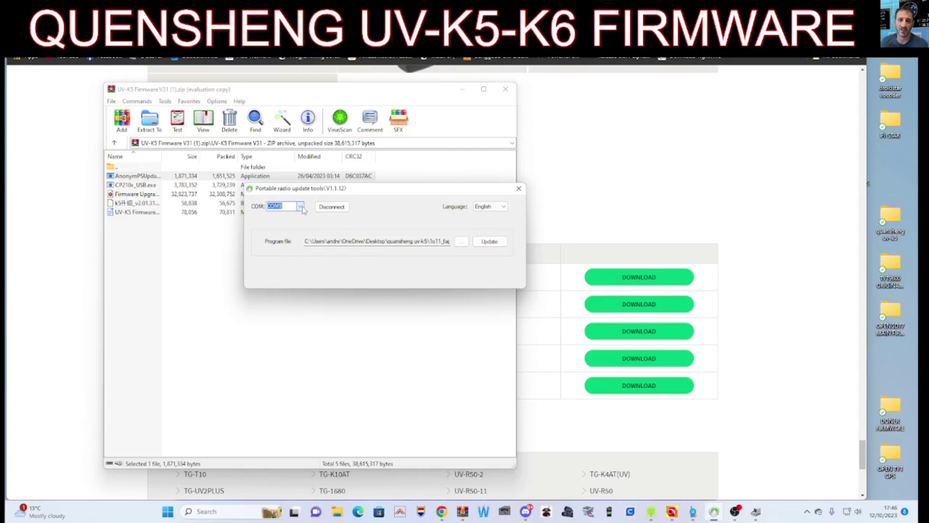
left_click(345, 210)
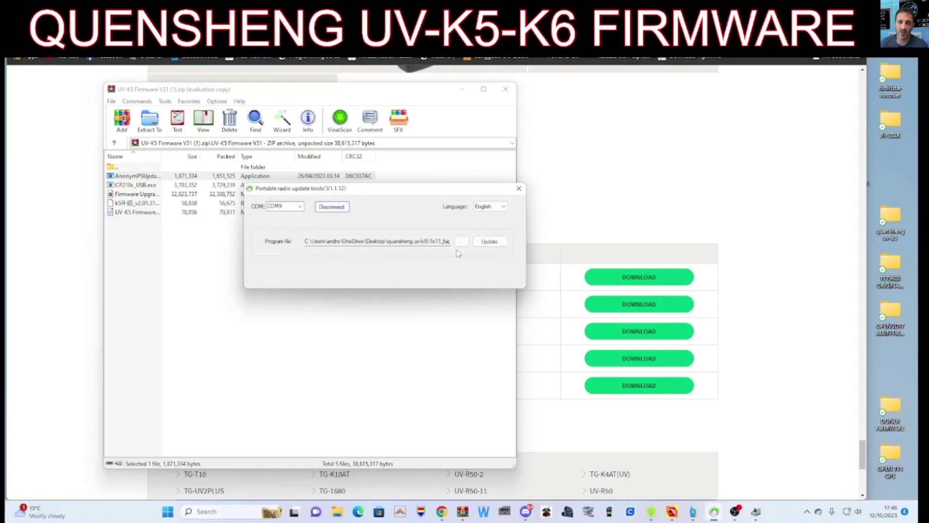
Load UV-K5 Firmware V31 (1).zip from Downloads as the program file, showing all file types to find it
left_click(462, 242)
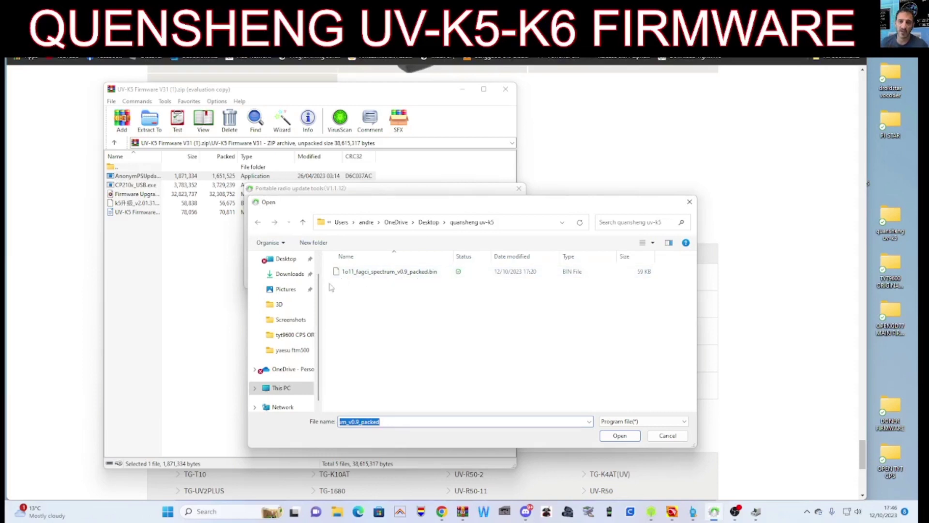
scroll(317, 301, "up", 1)
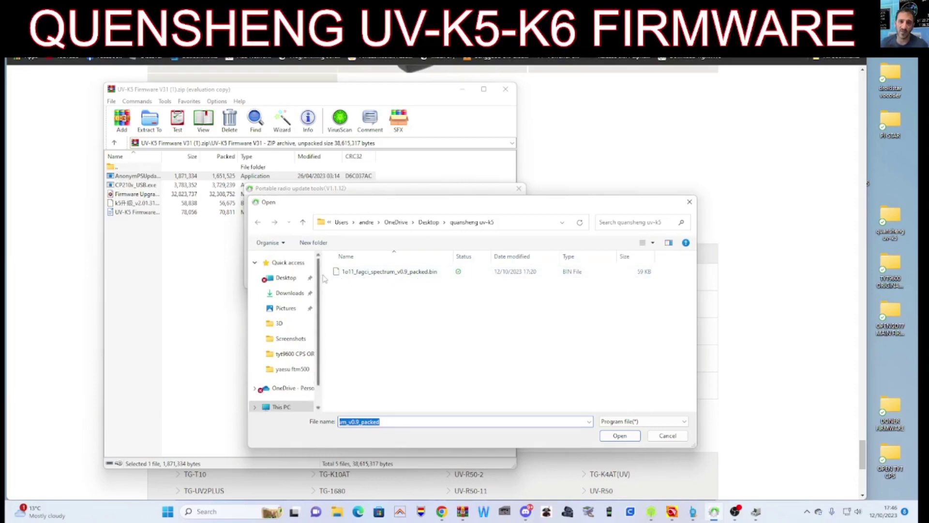
left_click(286, 293)
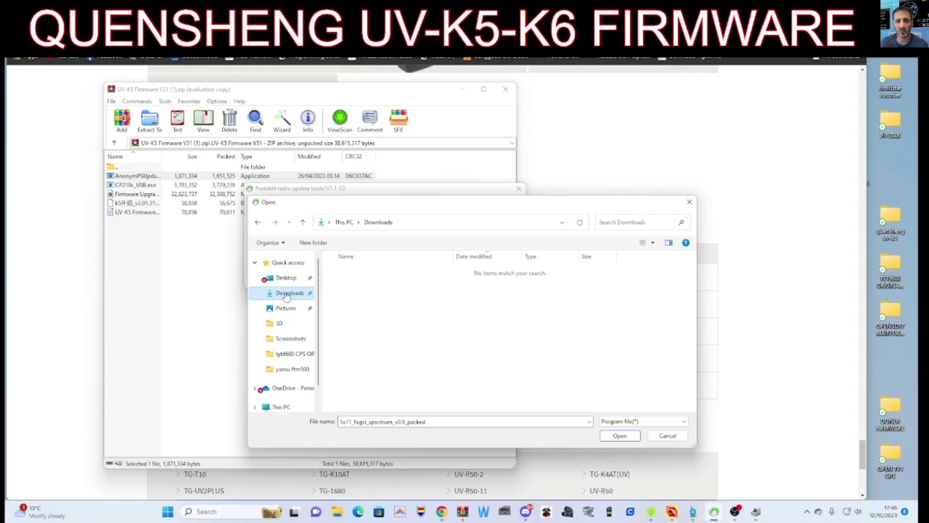
left_click(686, 423)
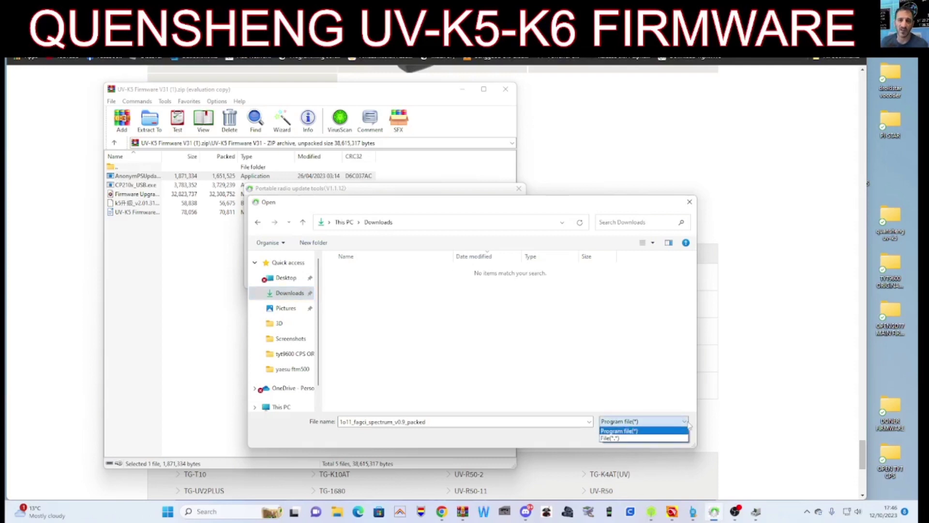
left_click(649, 437)
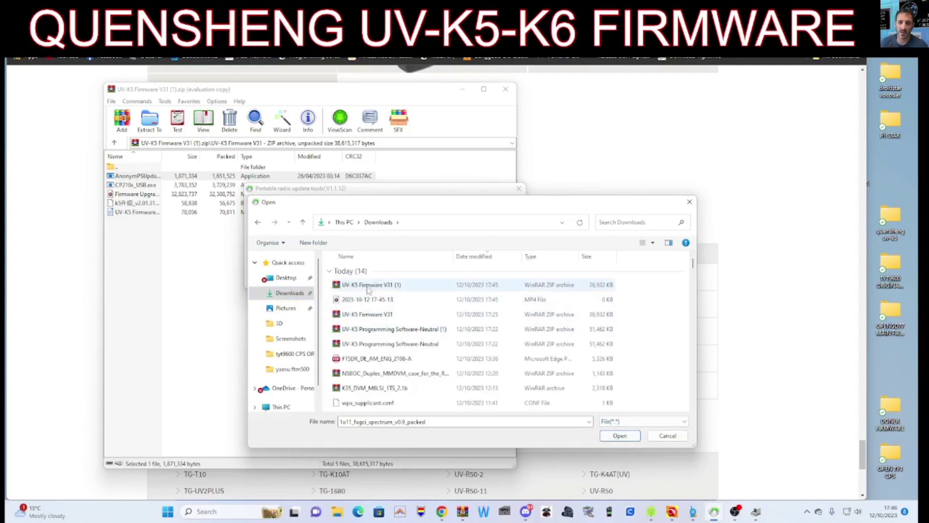
double_click(367, 287)
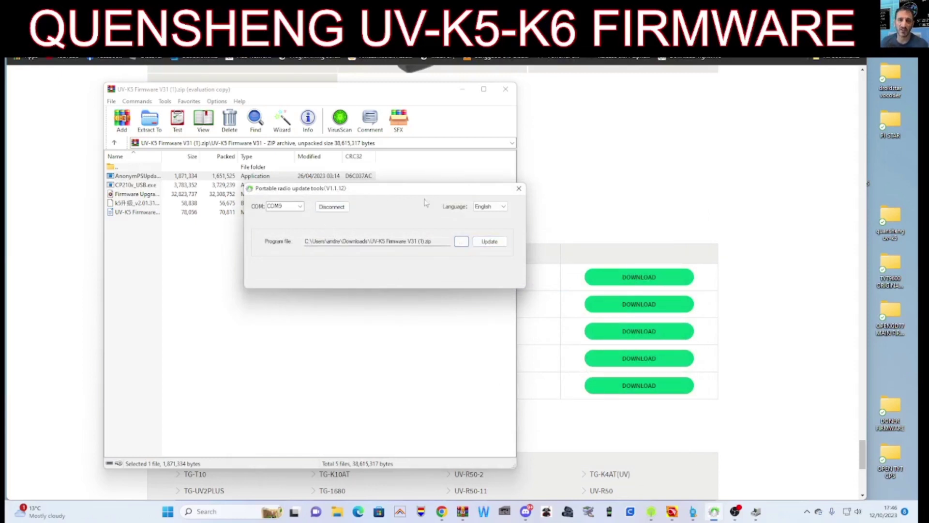
left_click(462, 242)
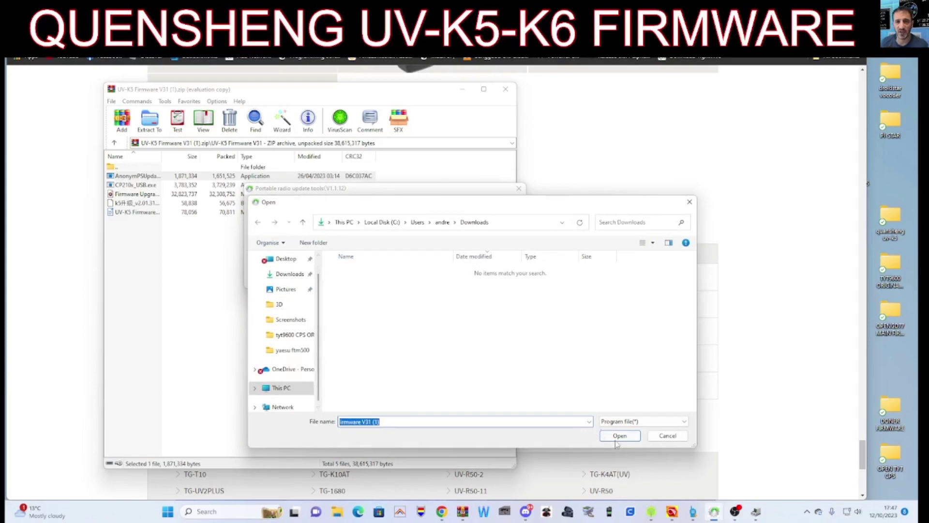
left_click(636, 436)
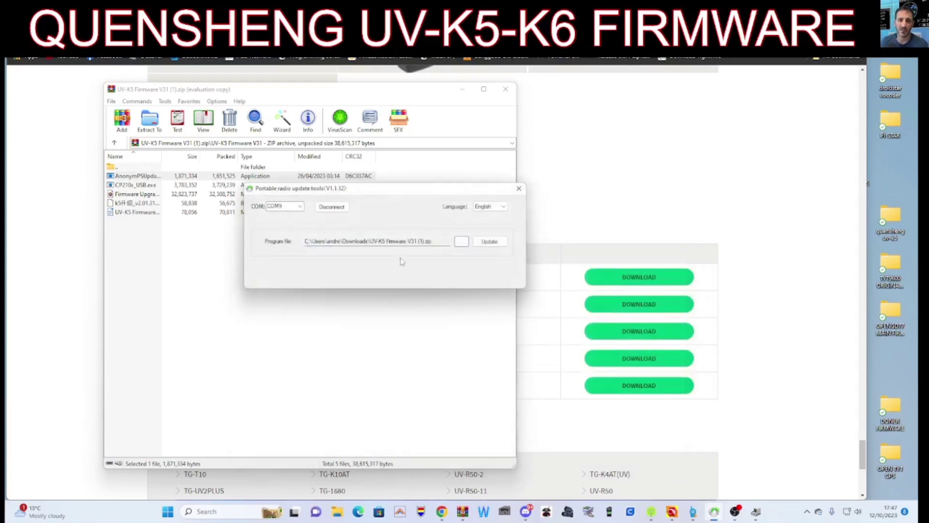
Keep the tool's language as English and try to update the radio with the zip file, dismissing the warning
left_click(504, 206)
left_click(504, 208)
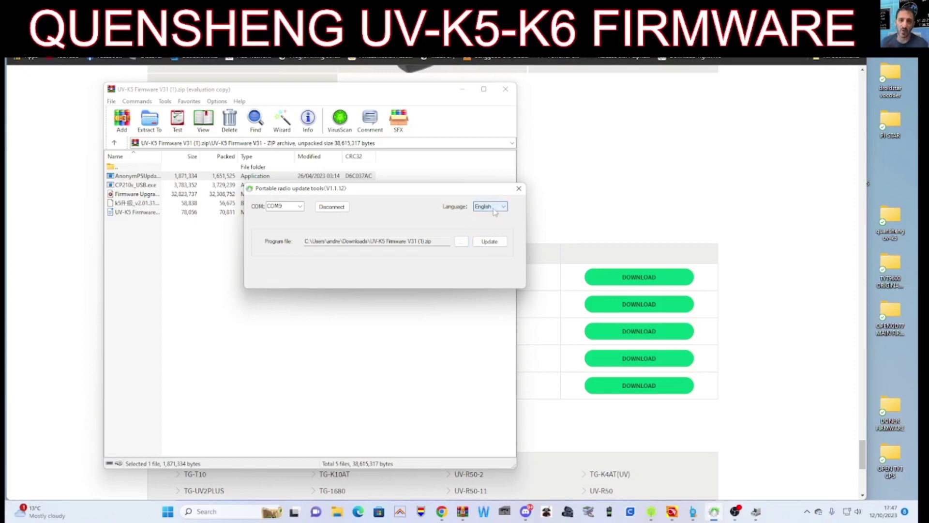
left_click(490, 241)
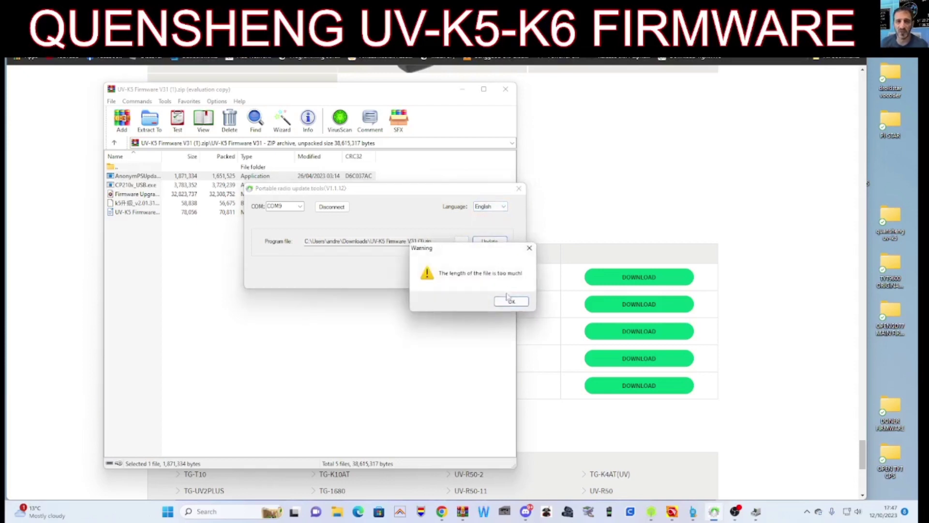
left_click(530, 248)
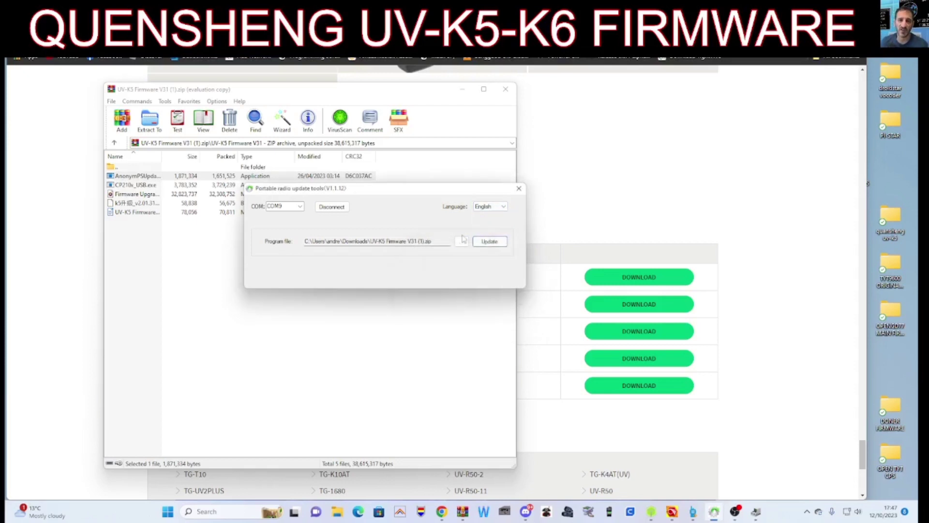
Load 1o11_fagci_spectrum_v0.9_packed.bin from the quensheng uv-k5 folder on the Desktop as the program file
left_click(462, 240)
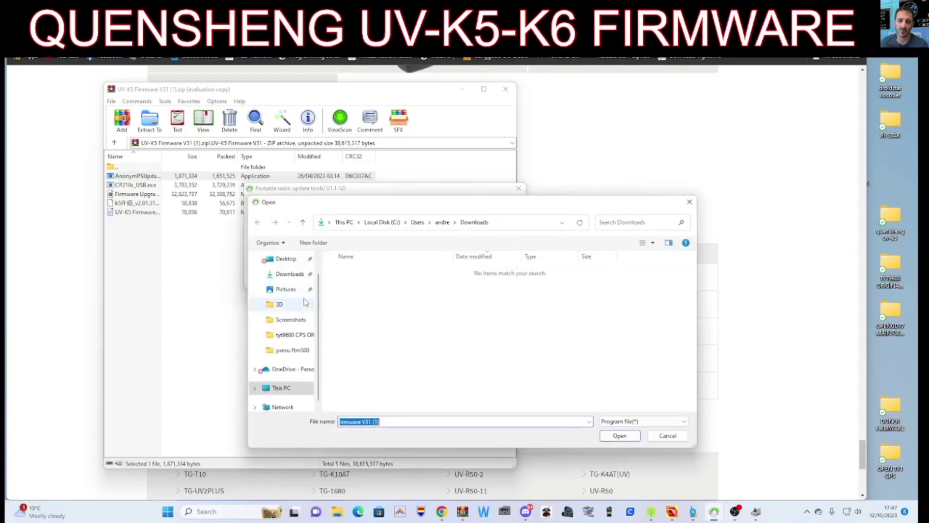
scroll(295, 300, "up", 1)
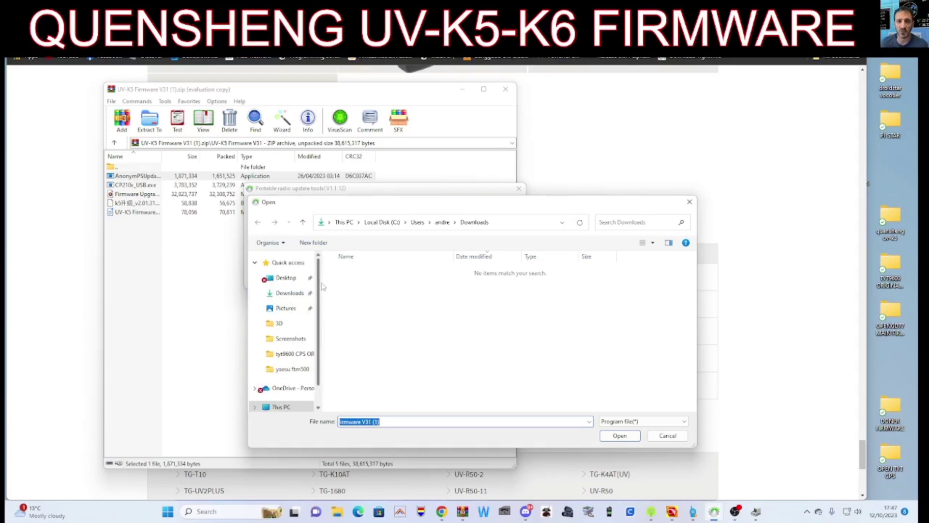
left_click(288, 278)
scroll(408, 314, "down", 5)
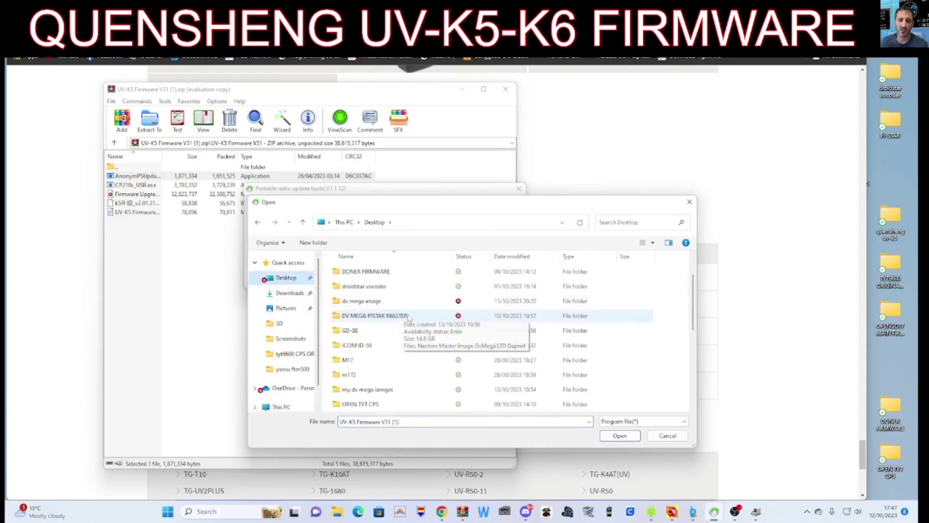
scroll(408, 315, "down", 2)
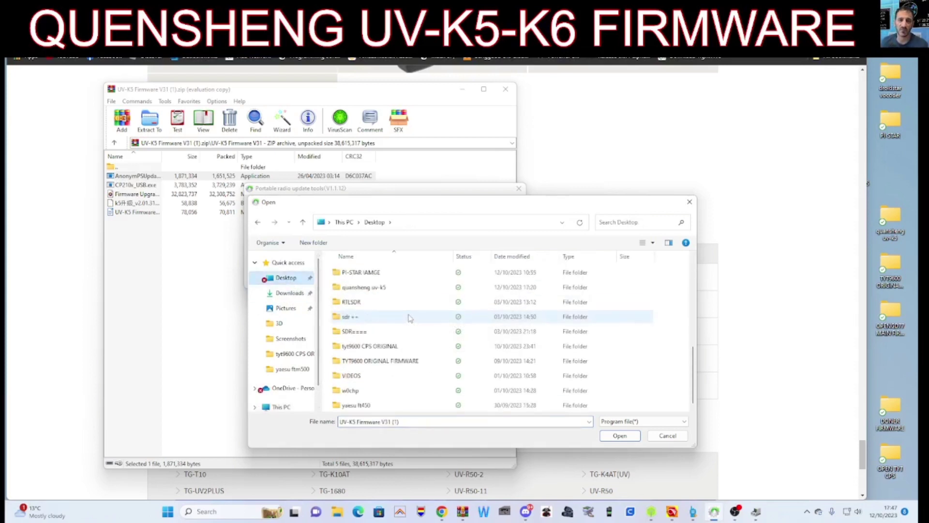
left_click(359, 289)
double_click(359, 289)
double_click(362, 272)
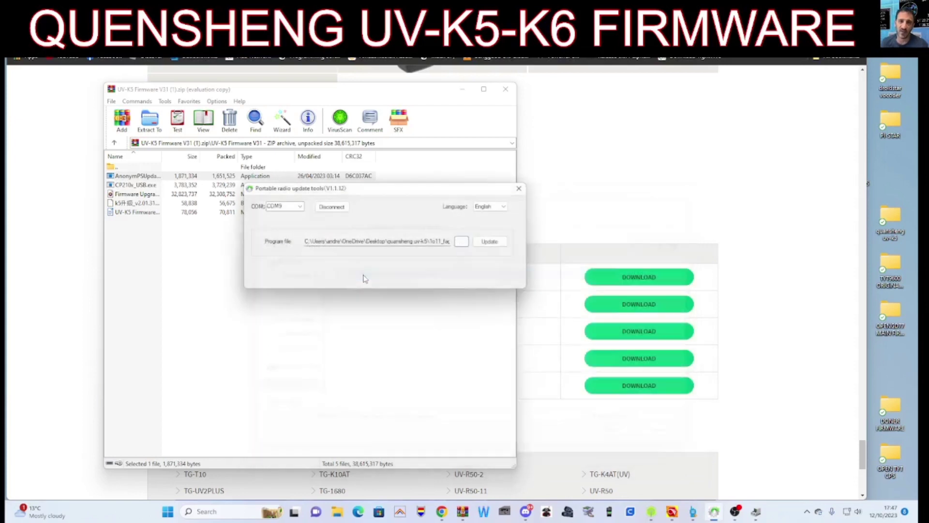
Update the radio with the loaded v0.9 spectrum firmware and close the update tool
left_click(490, 241)
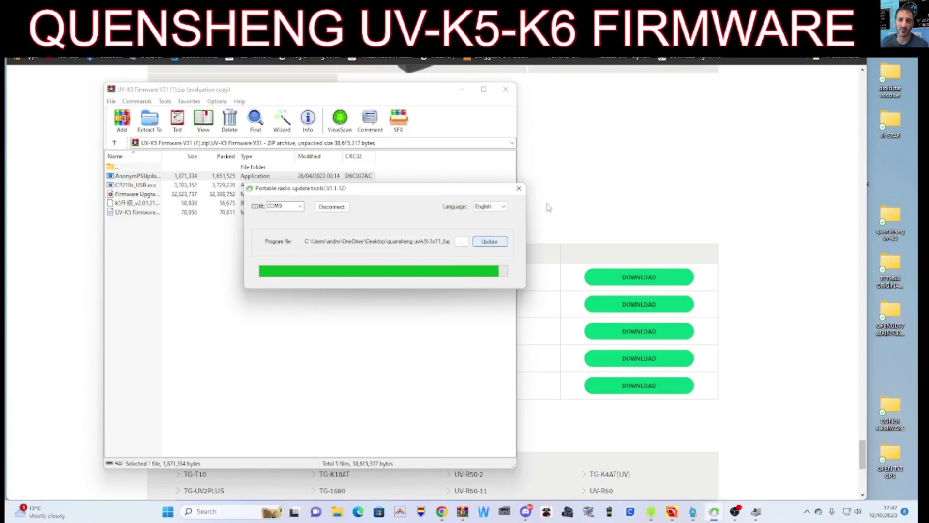
left_click(505, 302)
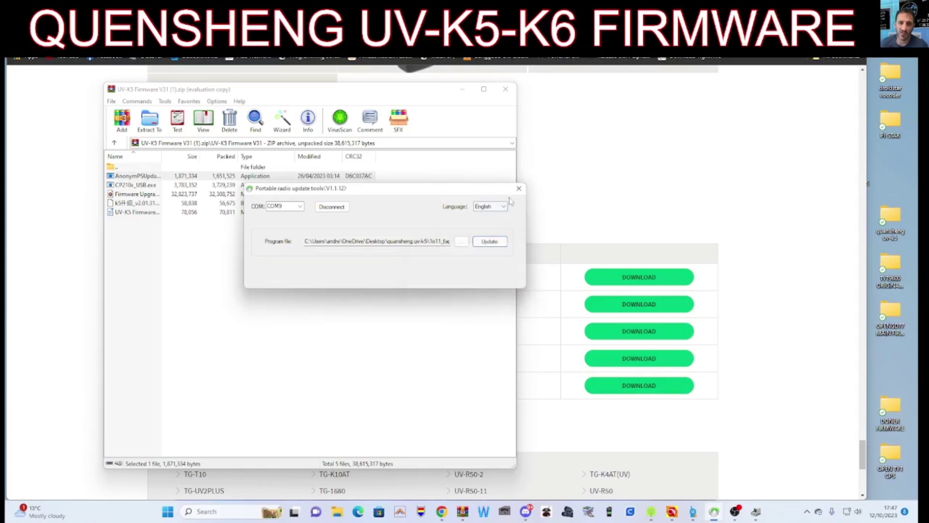
left_click(519, 188)
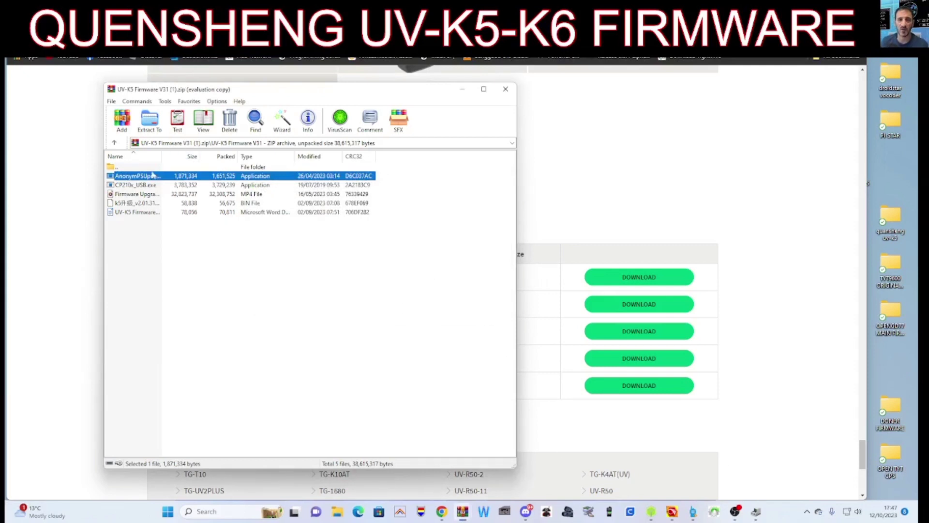
Extract the v2.01.31 firmware BIN file from UV-K5 Firmware V31 (1).zip in Downloads onto the Desktop
left_click(339, 513)
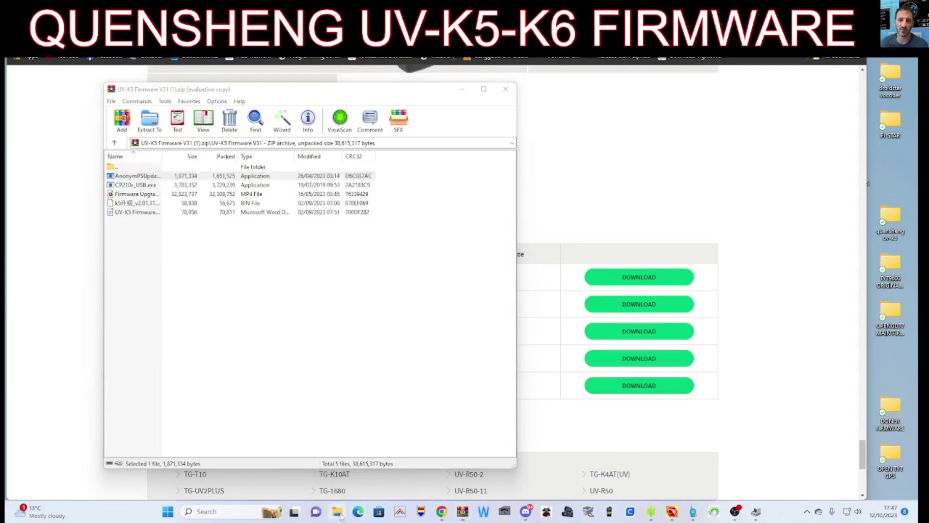
left_click(243, 174)
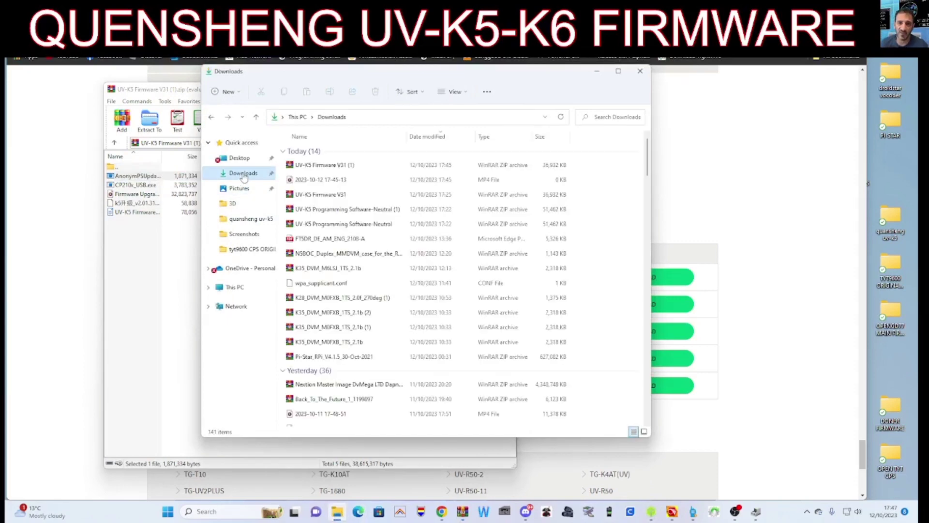
double_click(320, 165)
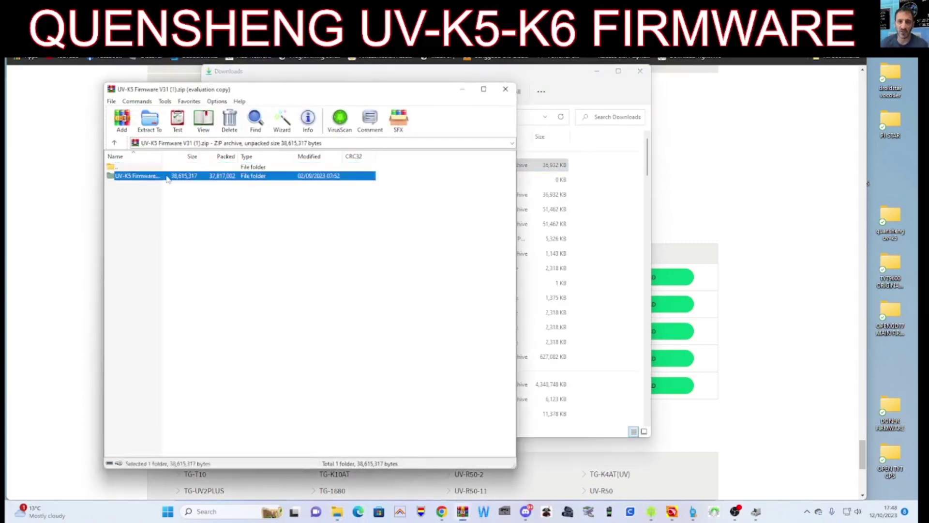
double_click(167, 179)
left_click_drag(130, 206, 899, 166)
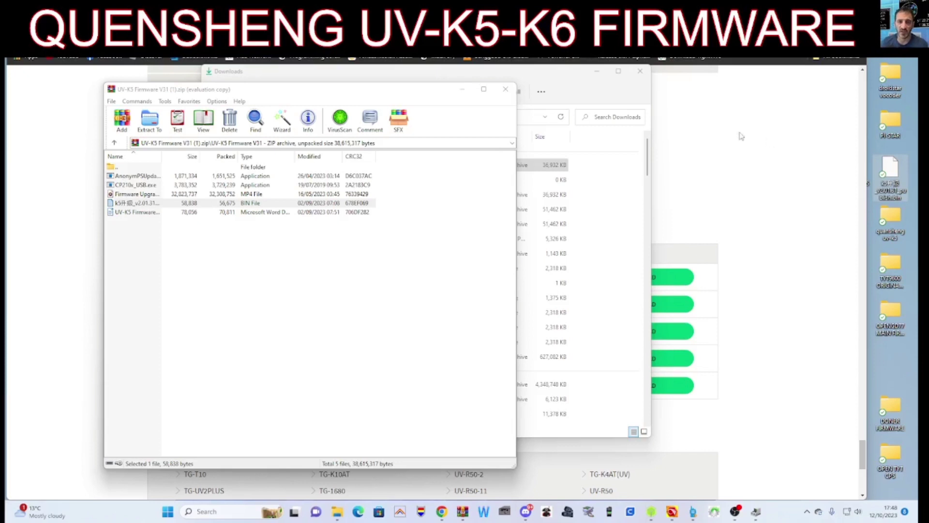
Connect the radio update tool to the radio through port COM9
left_click(762, 190)
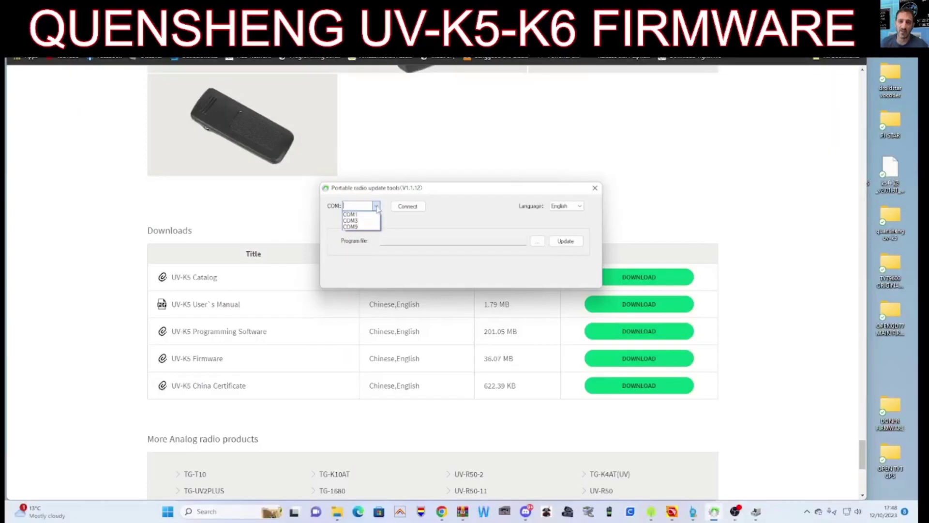
left_click(358, 225)
left_click(406, 206)
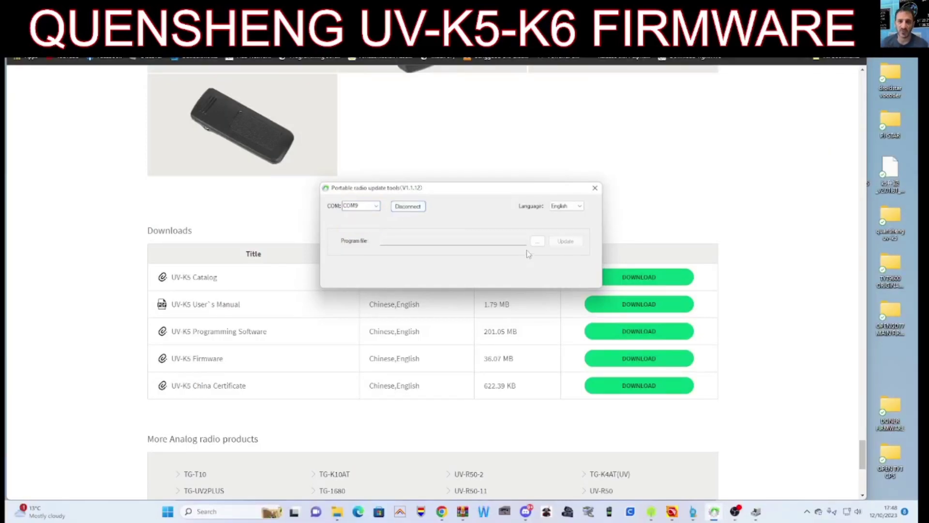
Load the extracted v2.01.31_publish firmware BIN file from the Desktop as the program file
left_click(537, 241)
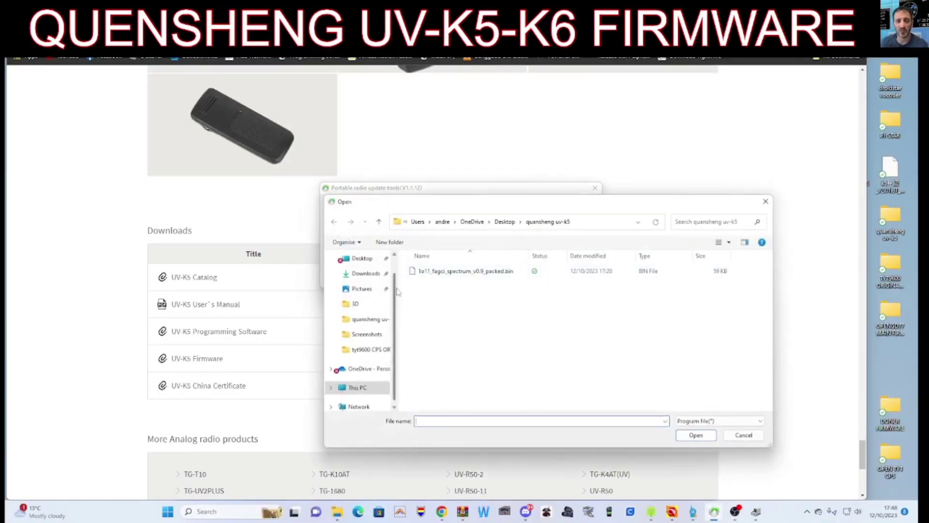
scroll(361, 310, "up", 1)
left_click(362, 276)
scroll(506, 314, "down", 5)
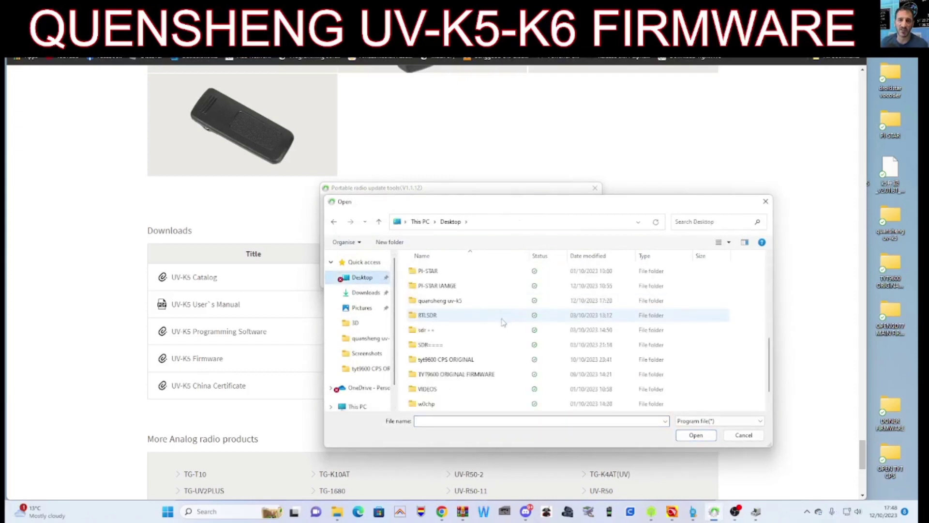
double_click(463, 407)
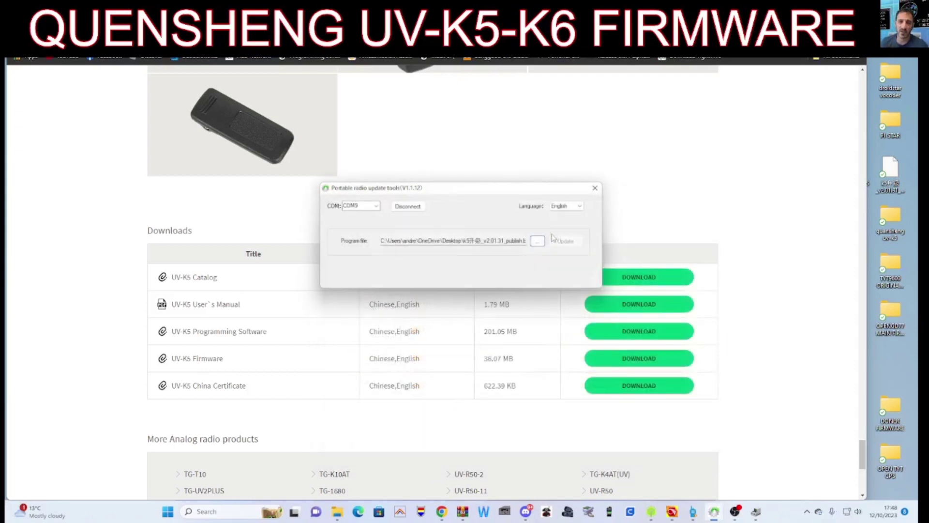